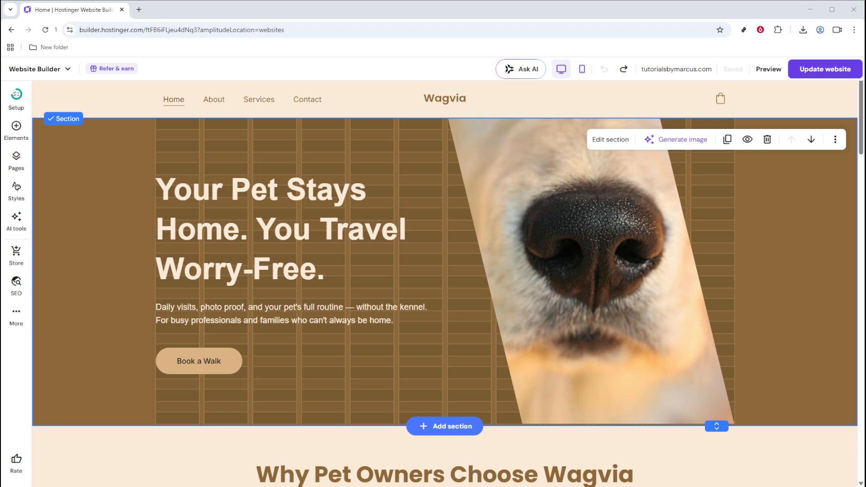
- Replace the heading "Why Pet Owners Choose Wagvia" with "What Happens to Your Pet When You're Away?"
scroll(444, 283, "down", 3)
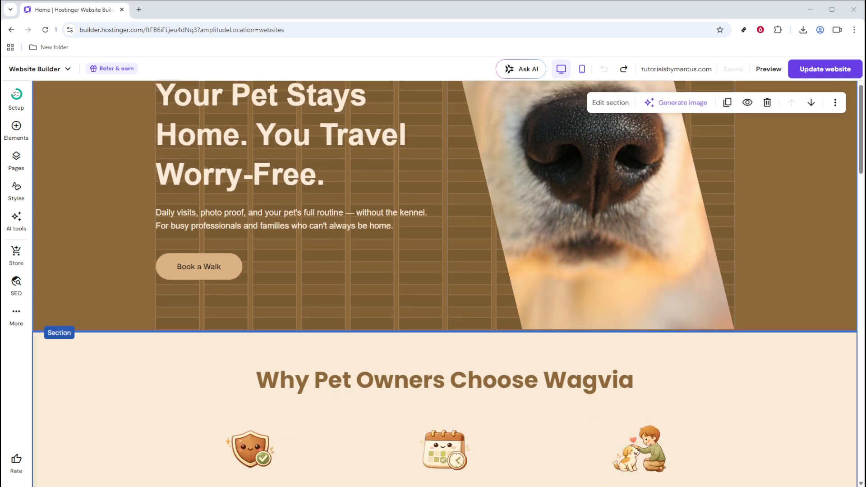
scroll(444, 283, "up", 3)
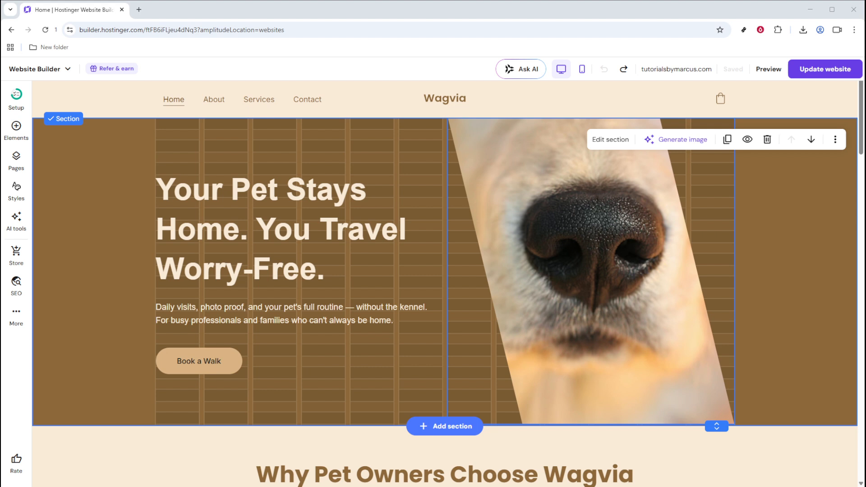
scroll(445, 283, "down", 3)
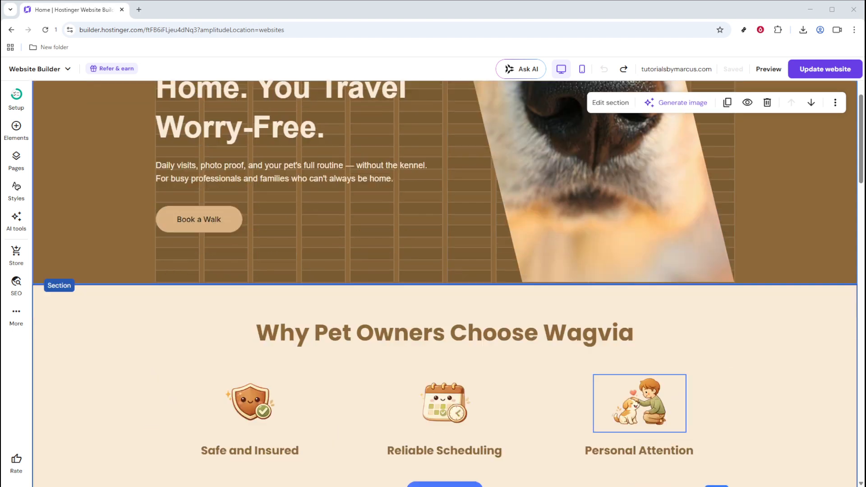
left_click(638, 333)
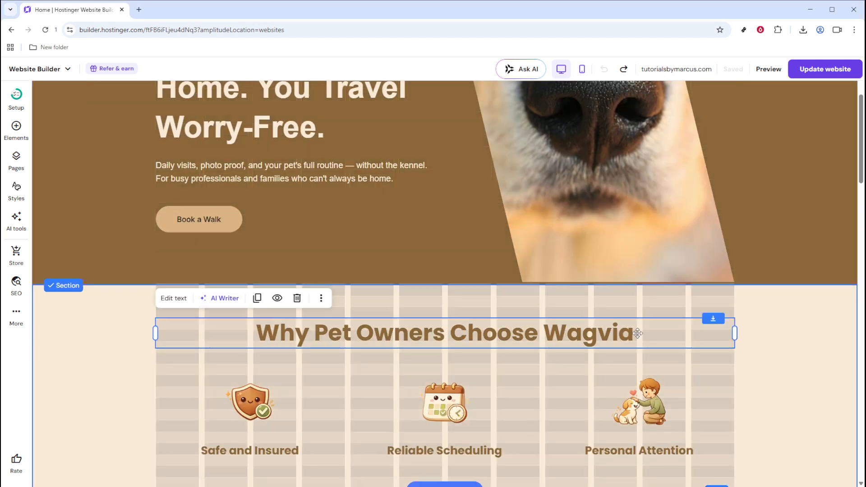
left_click(638, 333)
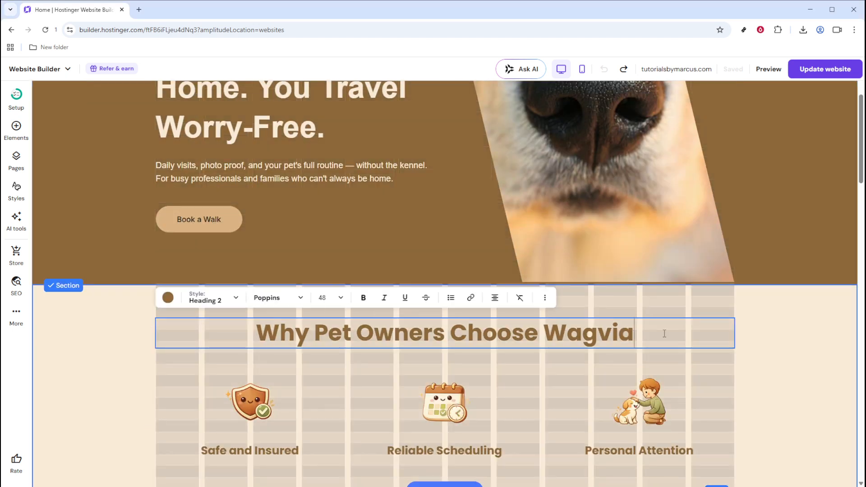
type("What Happens to Your Pet When You're Away?")
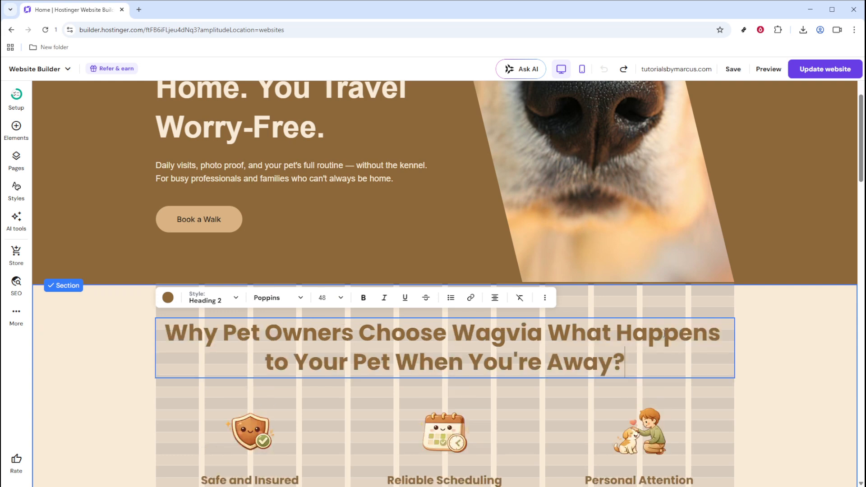
left_click(547, 333)
key("shift+Home")
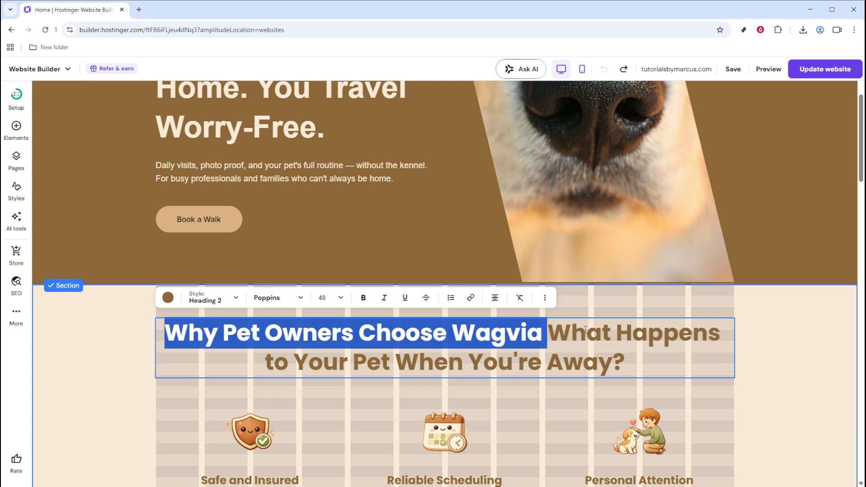
key("BackSpace")
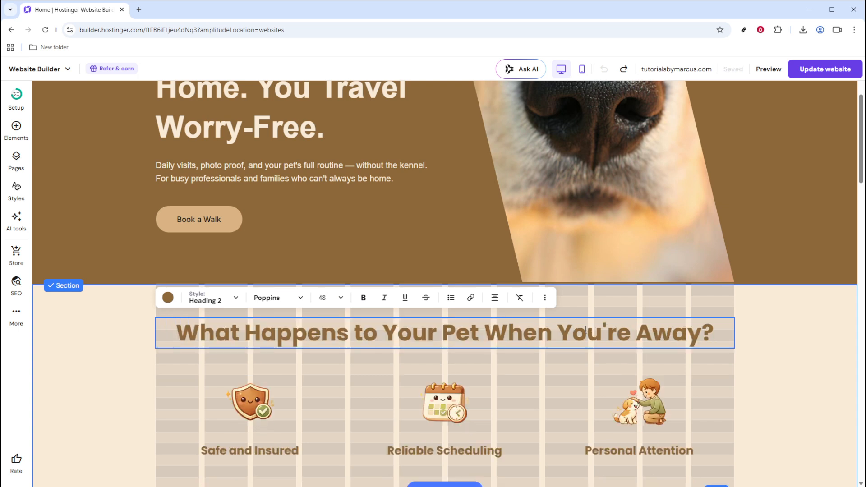
left_click(798, 358)
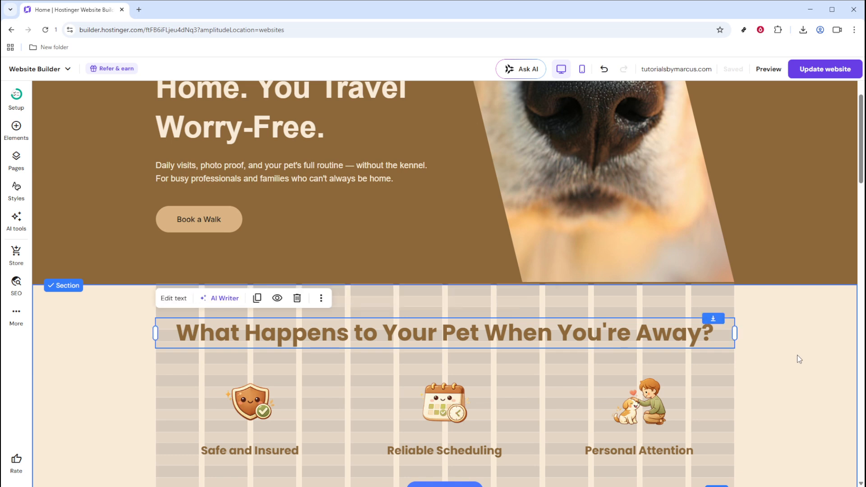
- Replace the Solo Dog Walk image with the pexels-novirina puppies photo from the media library
left_click(764, 323)
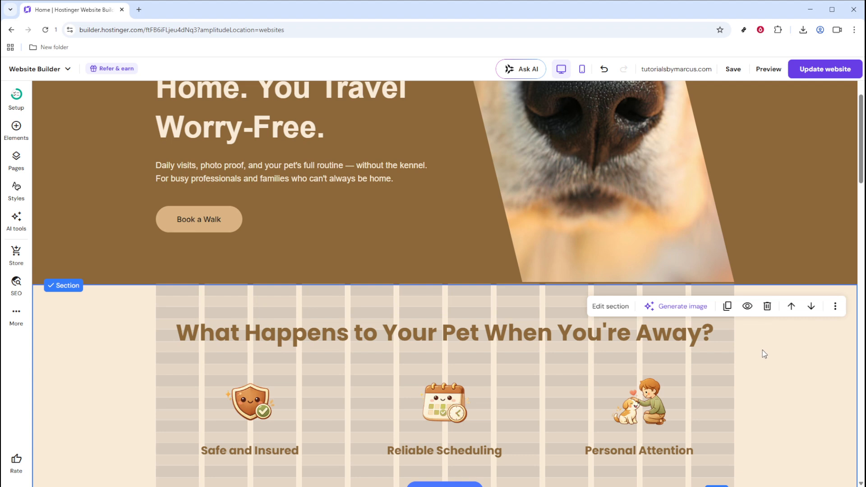
scroll(519, 327, "down", 2)
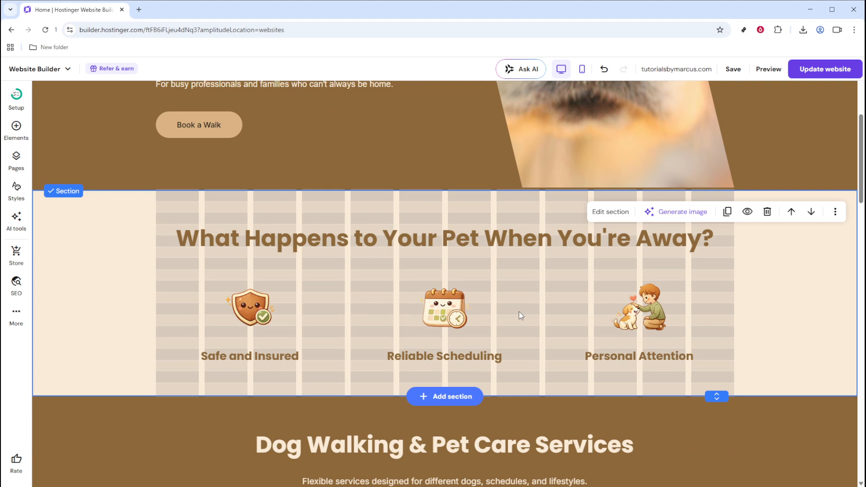
scroll(519, 311, "down", 3)
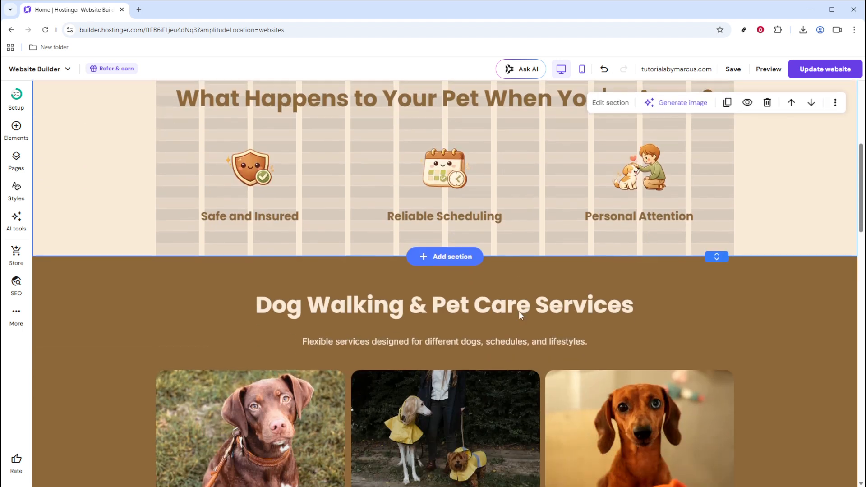
scroll(519, 312, "up", 3)
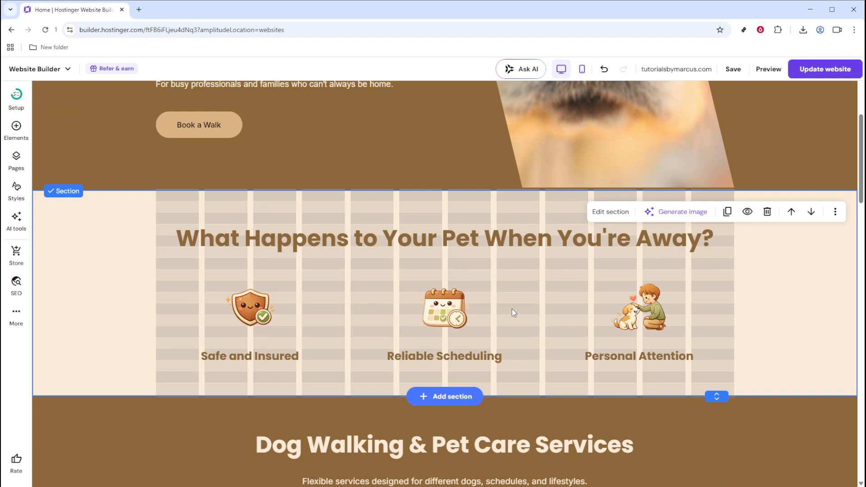
scroll(514, 312, "down", 6)
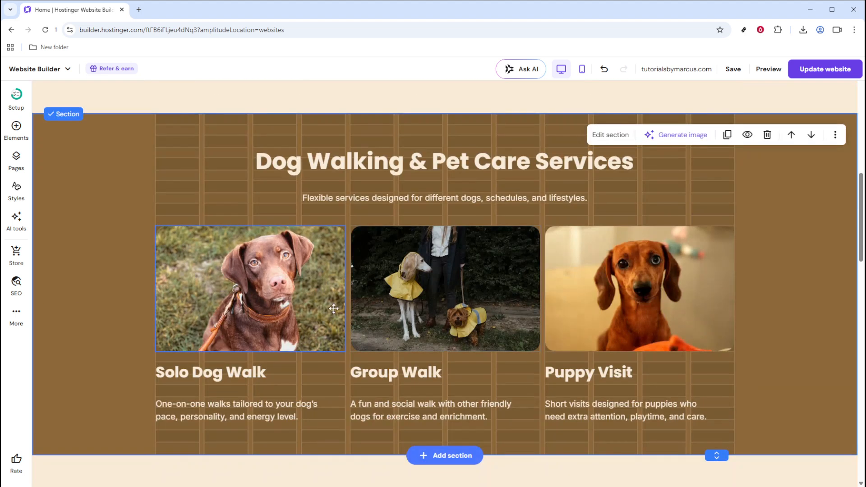
left_click(299, 289)
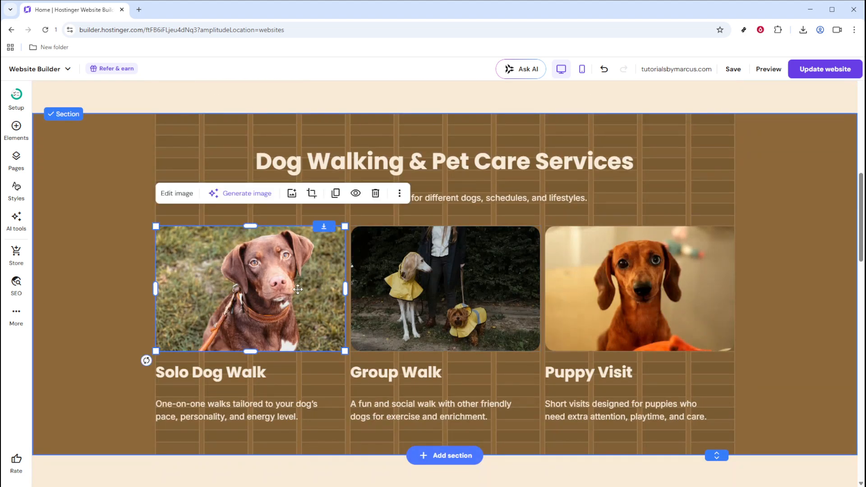
left_click(292, 194)
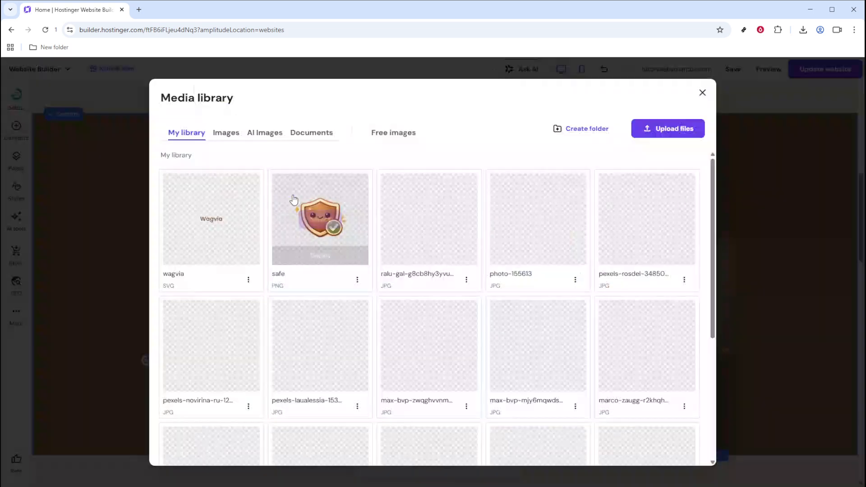
mouse_move(215, 347)
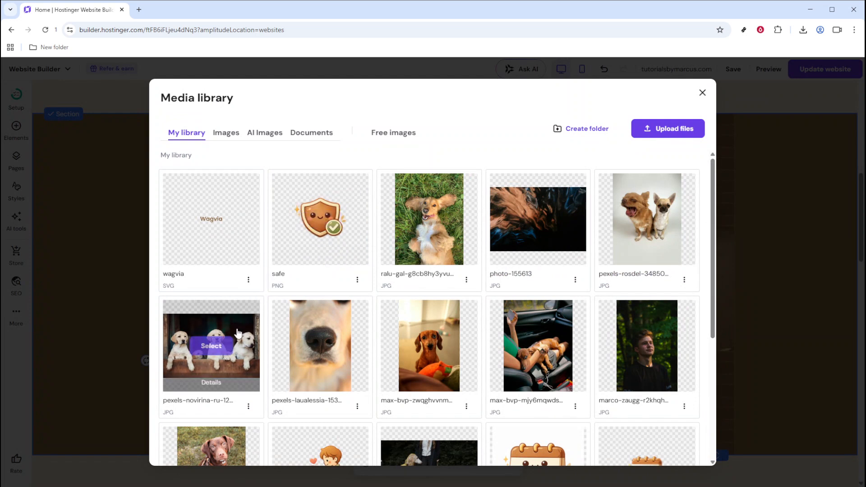
left_click(211, 346)
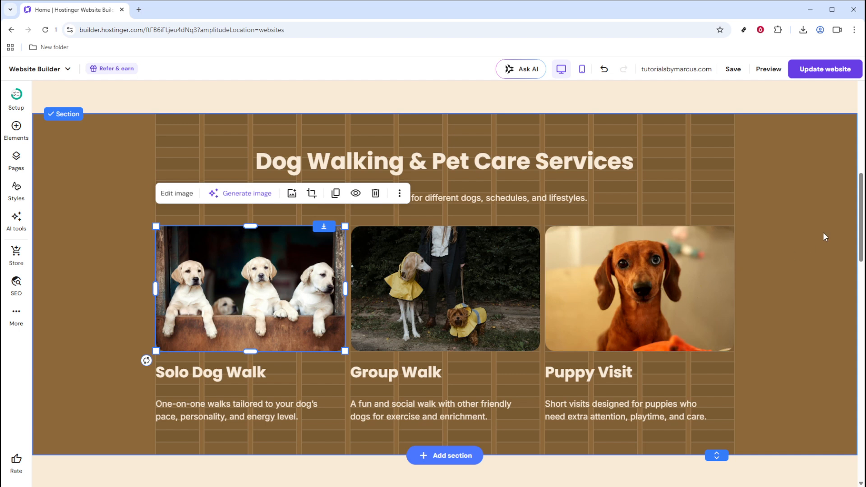
- Move the Dog Walking & Pet Care Services section up above the What Happens section
left_click(820, 175)
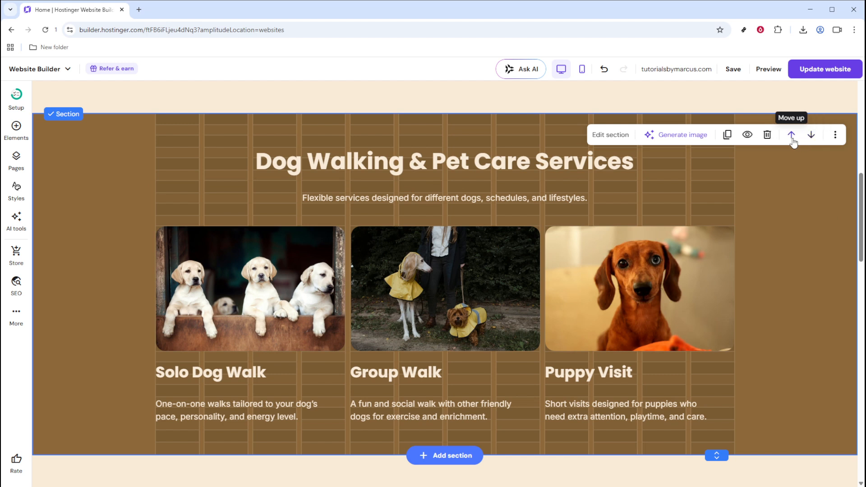
scroll(791, 143, "down", 5)
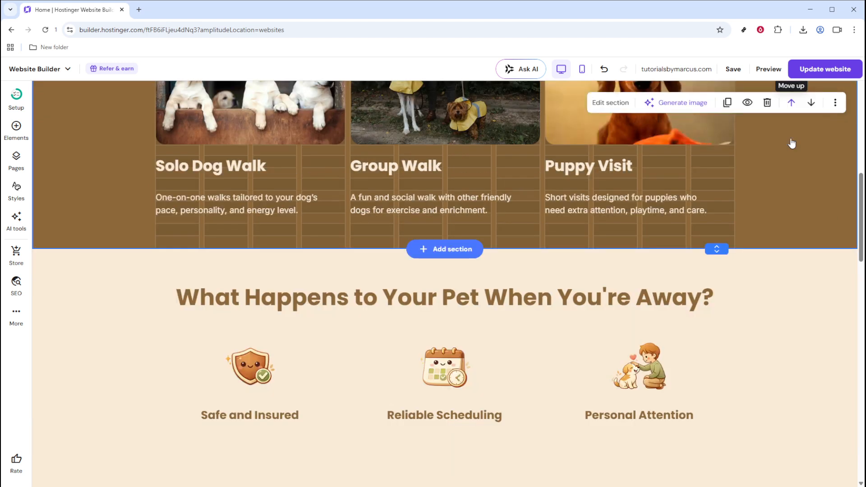
scroll(798, 201, "up", 12)
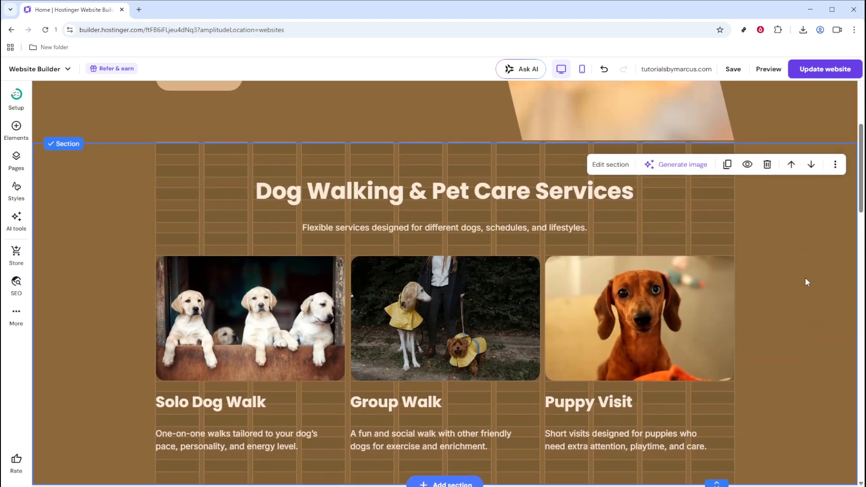
scroll(781, 361, "down", 3)
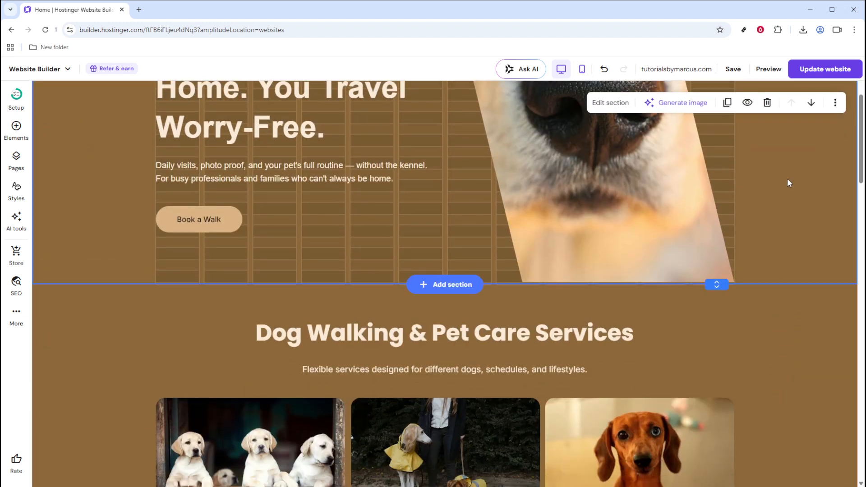
- Move the hero section down and back up, then return the services section below the What Happens section
left_click(810, 103)
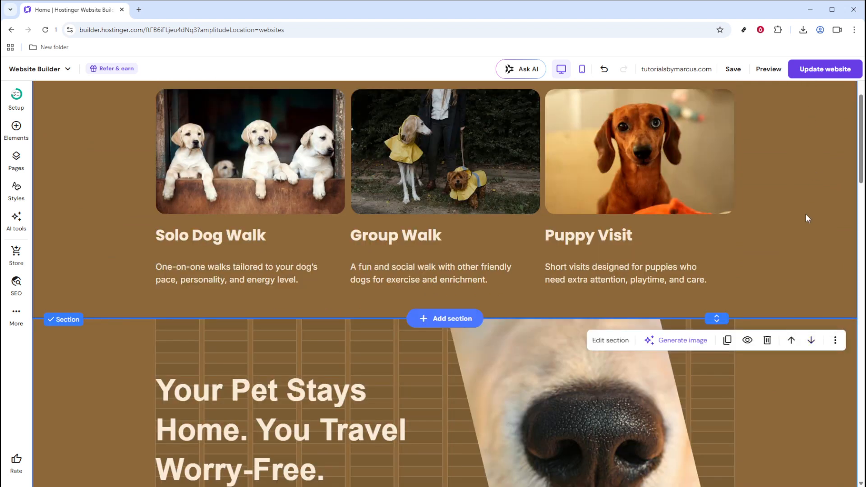
left_click(791, 340)
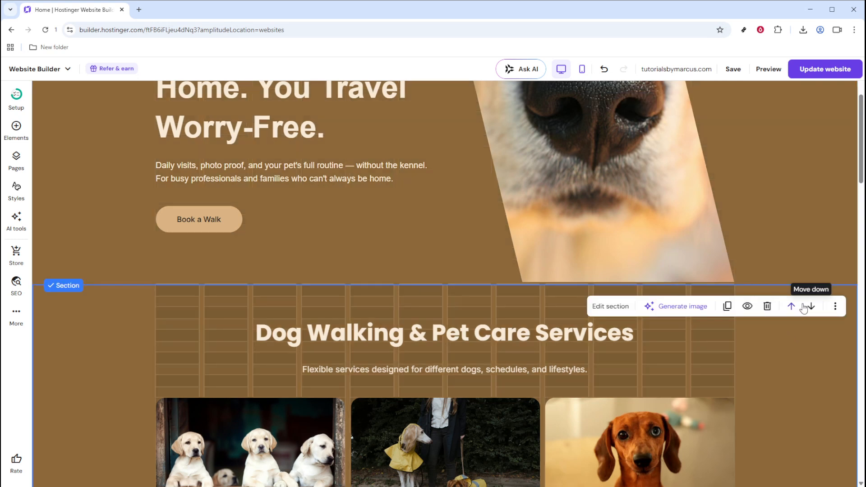
left_click(804, 307)
- Add a blank section below the Dog Walking & Pet Care Services section
scroll(758, 327, "down", 1)
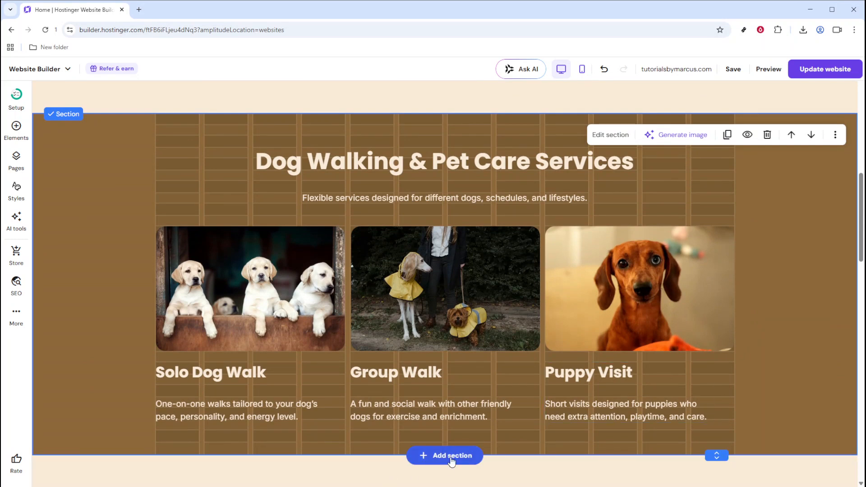
left_click(451, 456)
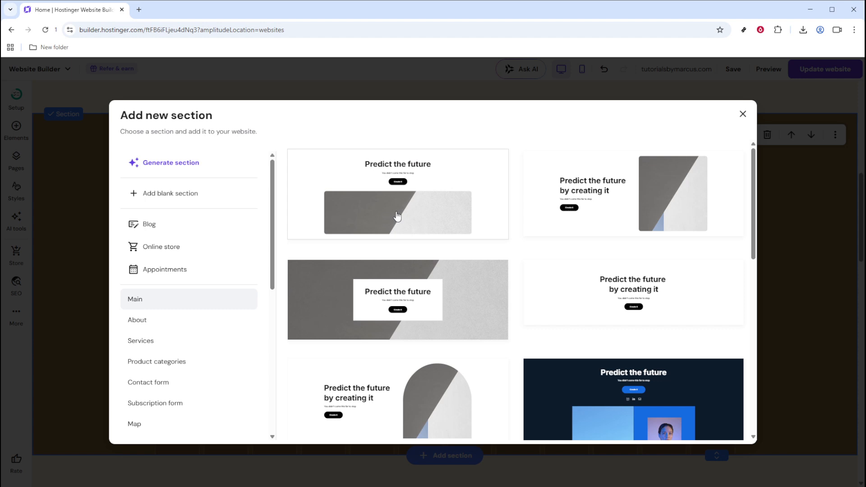
left_click(177, 199)
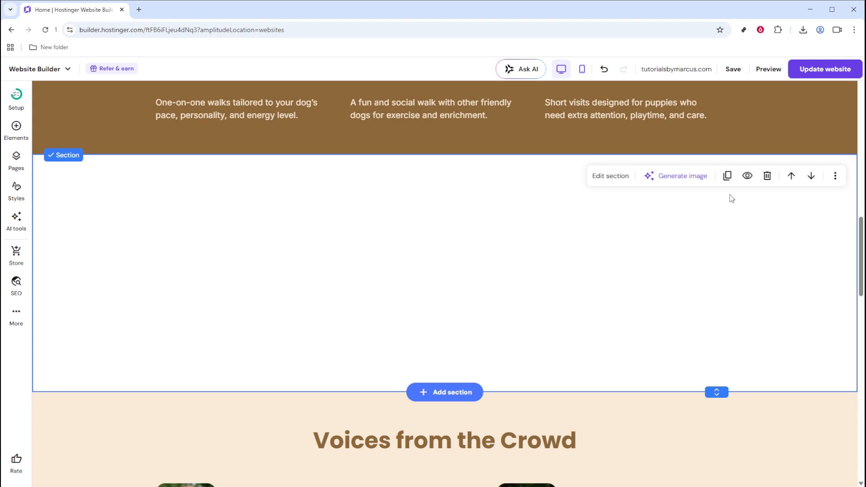
- Switch the blank section's mobile and desktop visibility off and back on
left_click(745, 179)
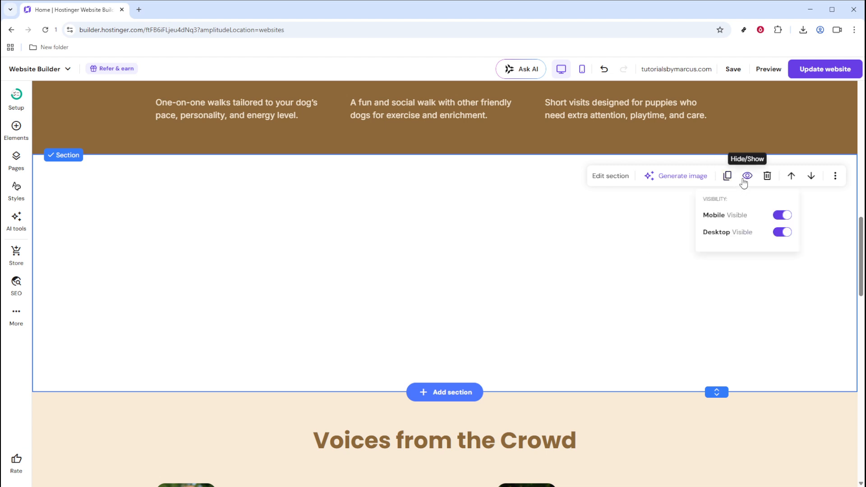
left_click(783, 217)
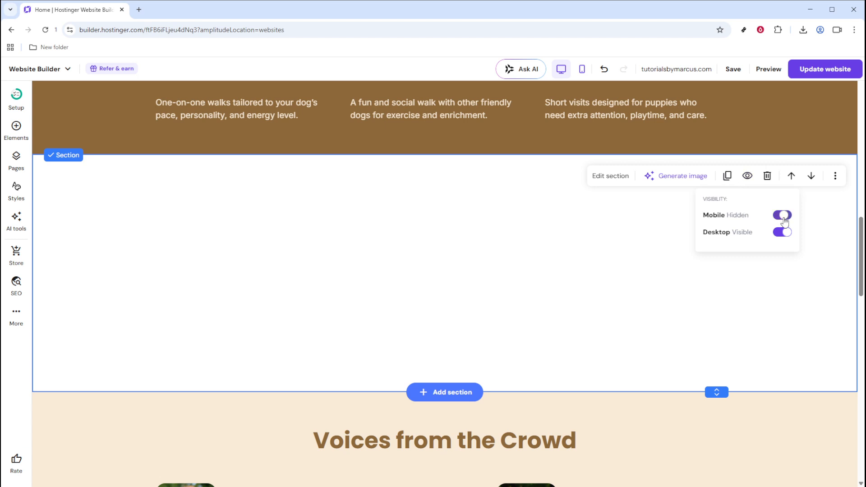
left_click(782, 233)
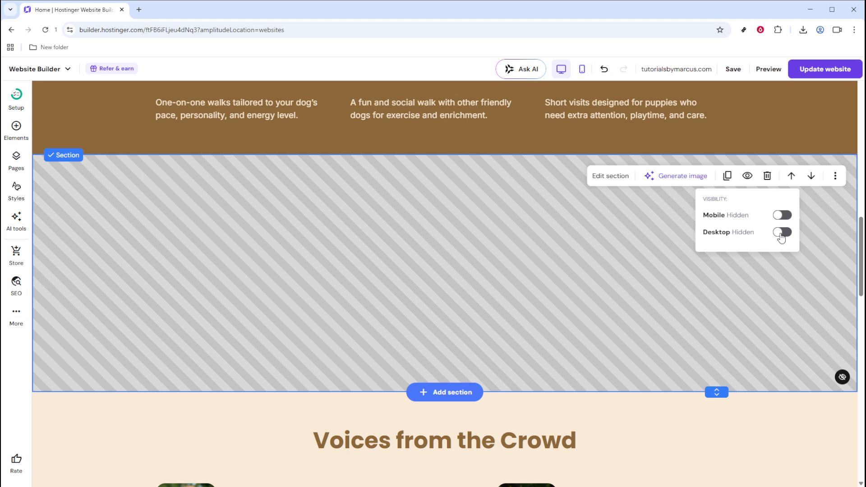
left_click(781, 234)
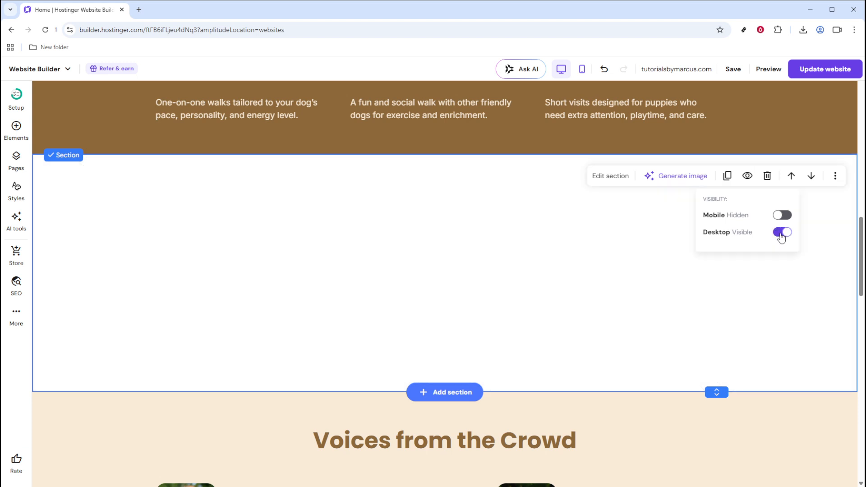
left_click(782, 217)
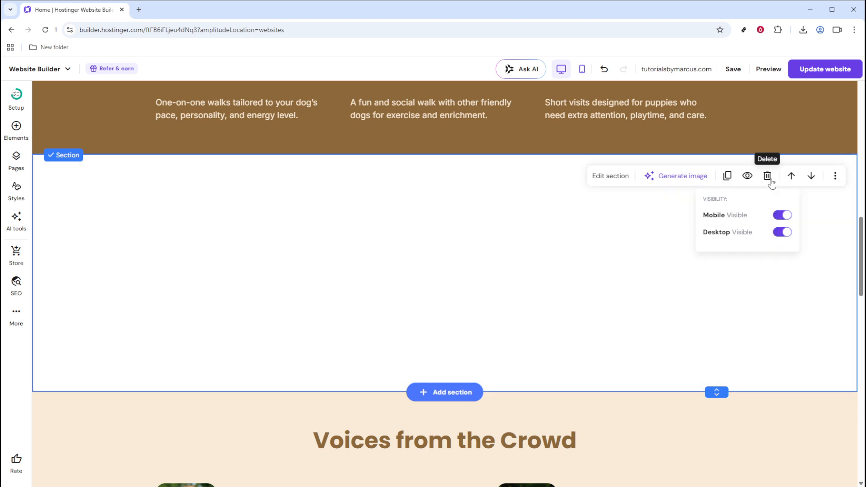
- Delete the blank section, then undo the deletion
left_click(769, 176)
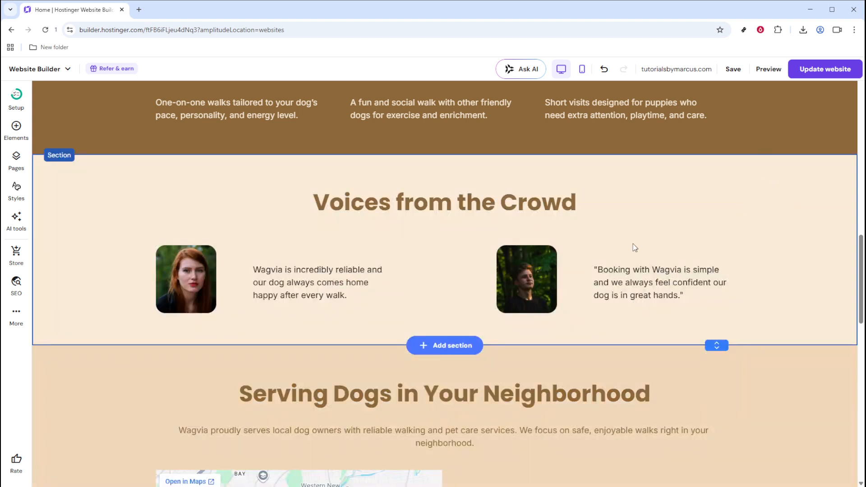
scroll(635, 247, "up", 4)
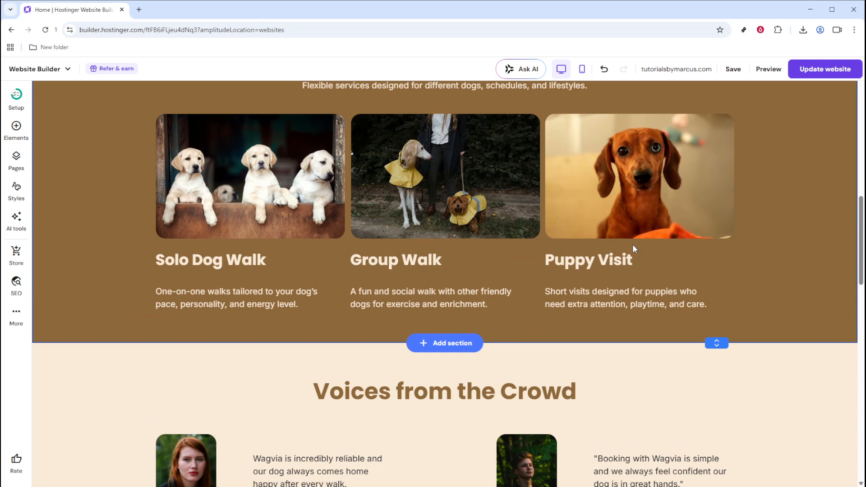
key("ctrl+z")
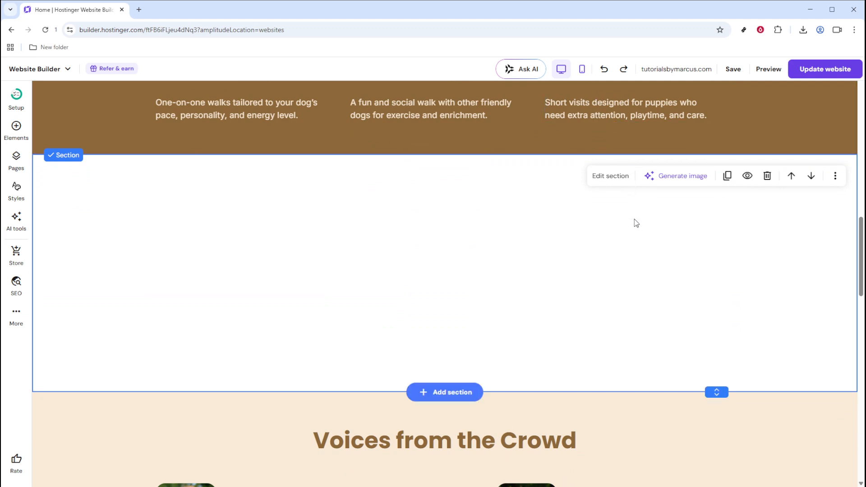
- Delete the blank section again, then undo and redo the deletion
key("Delete")
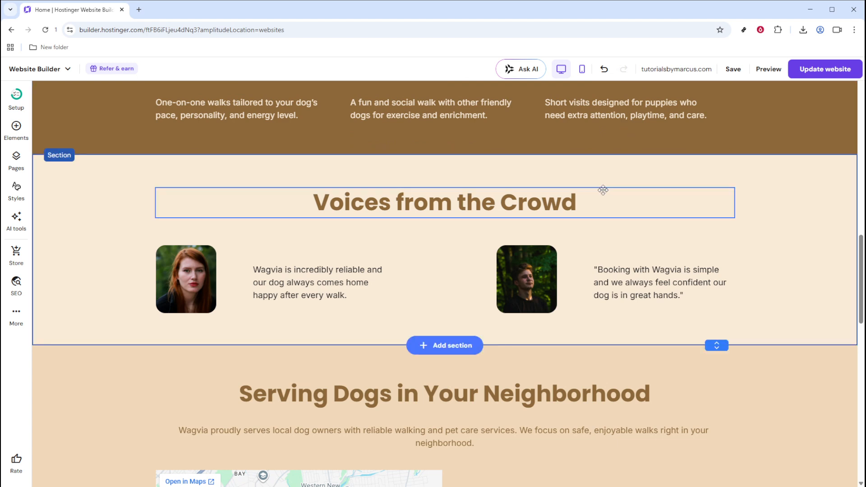
left_click(605, 70)
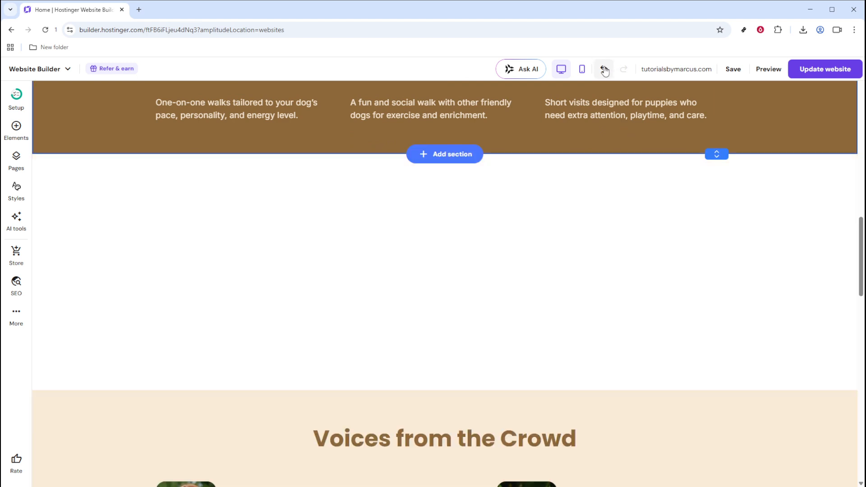
left_click(624, 70)
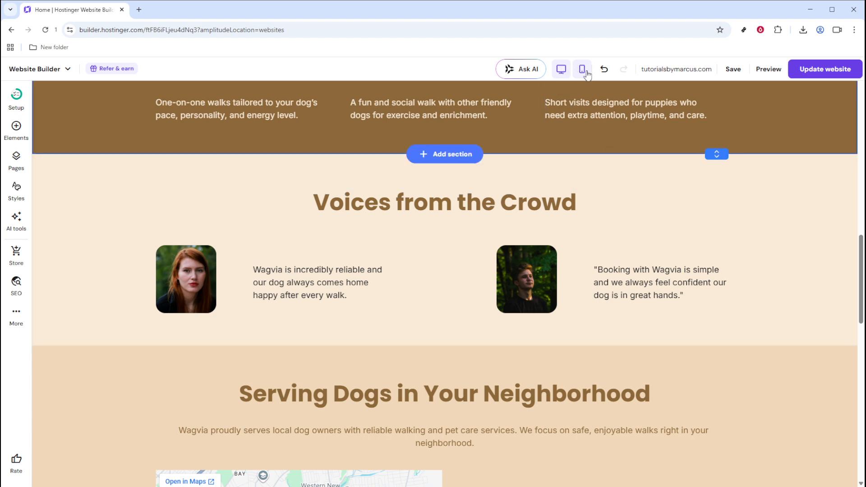
- Review the homepage layout in mobile view by scrolling through its sections, then return to desktop view
left_click(581, 69)
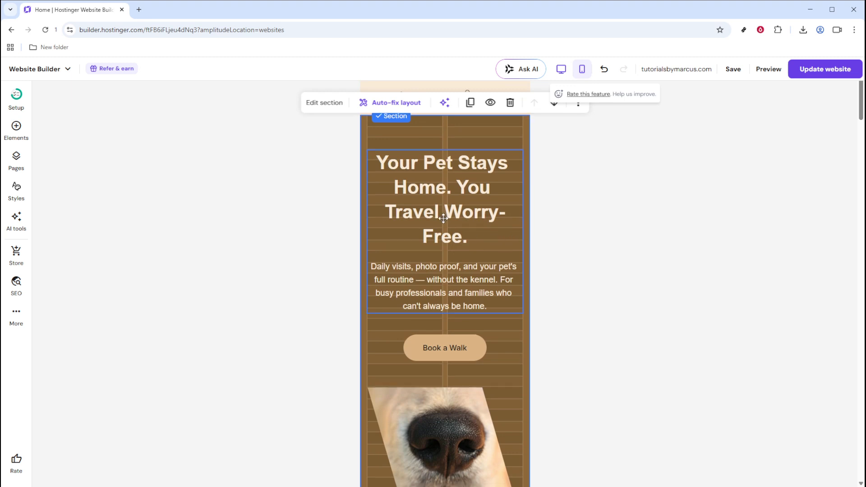
scroll(443, 217, "down", 5)
scroll(445, 219, "down", 9)
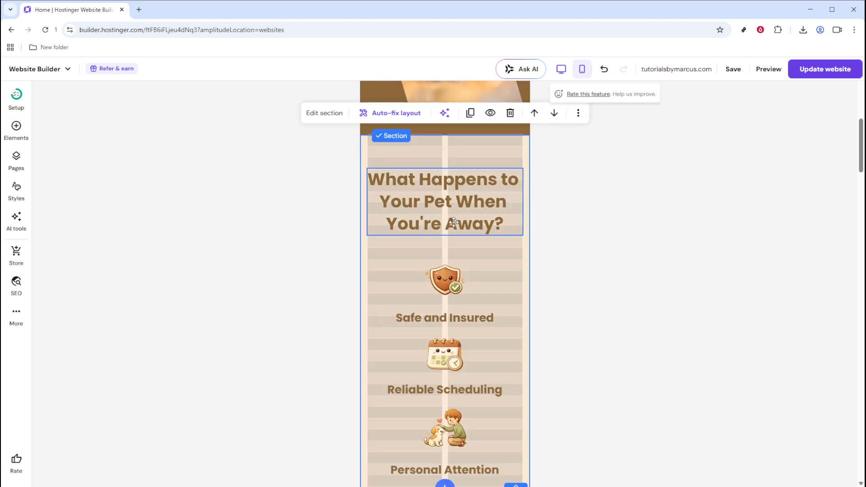
scroll(457, 223, "down", 10)
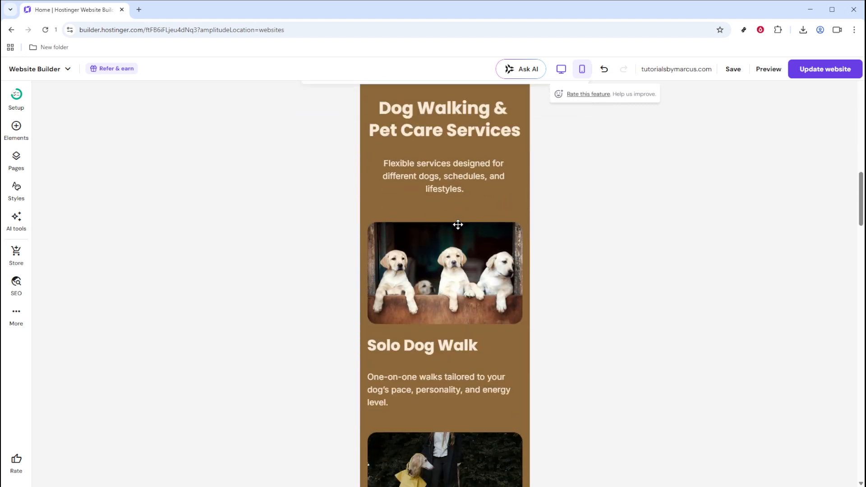
scroll(457, 225, "down", 3)
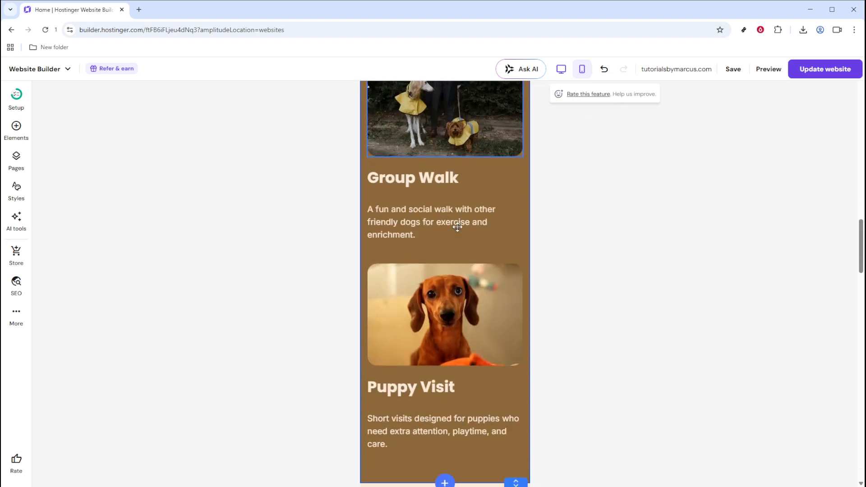
scroll(457, 227, "up", 15)
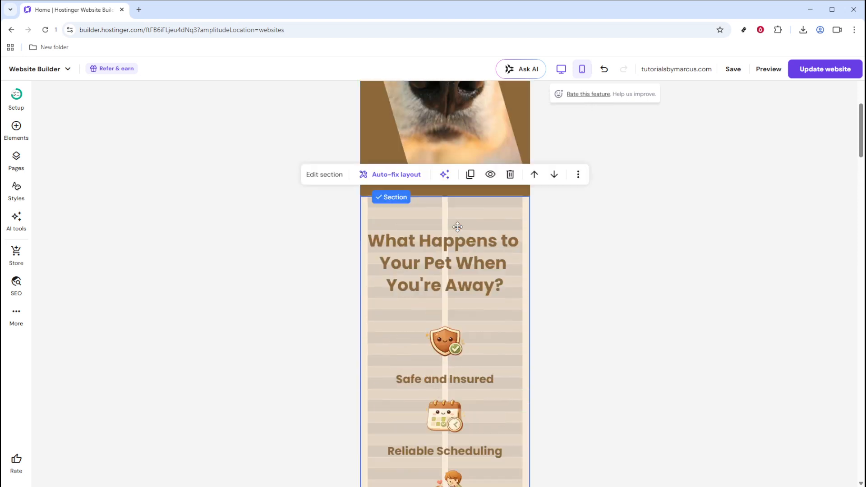
scroll(457, 226, "up", 8)
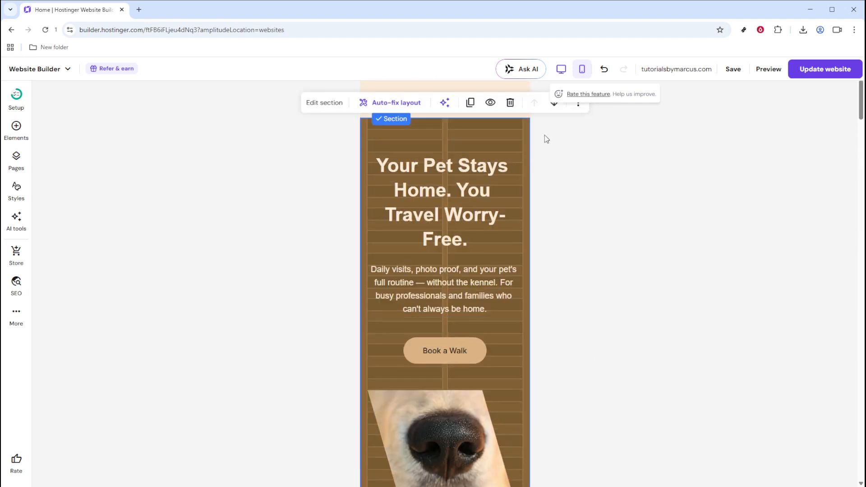
left_click(560, 70)
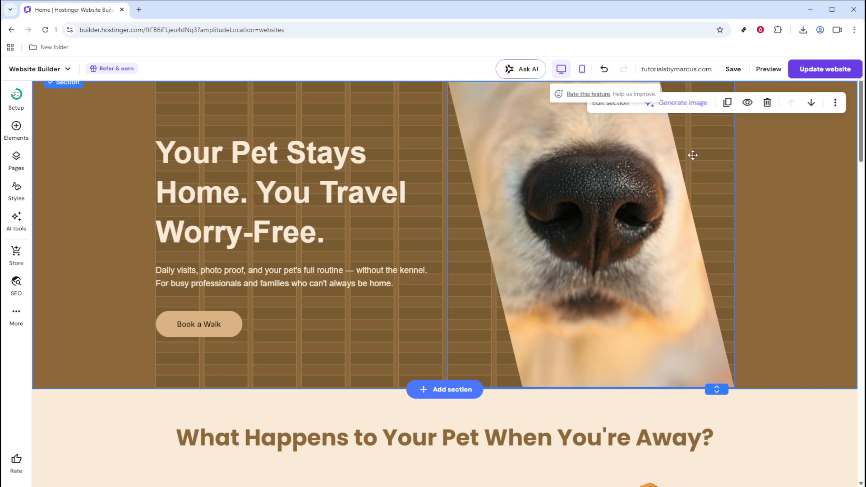
- Publish the changes to the live website
mouse_move(734, 72)
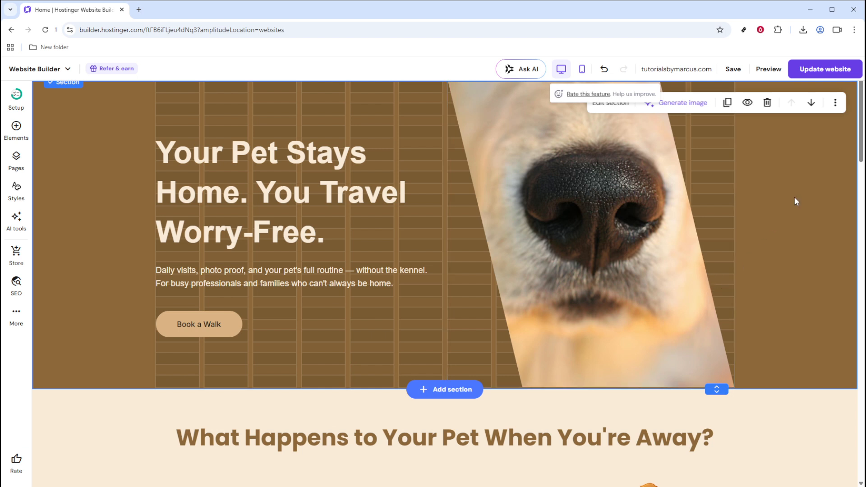
left_click(823, 74)
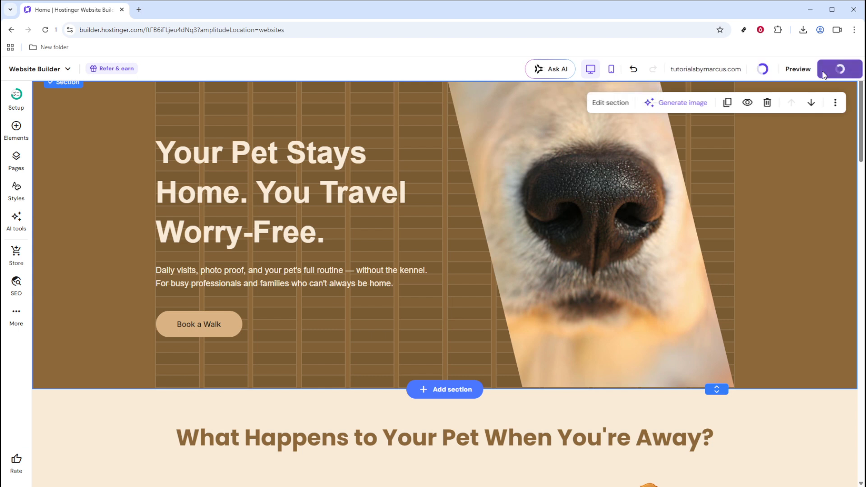